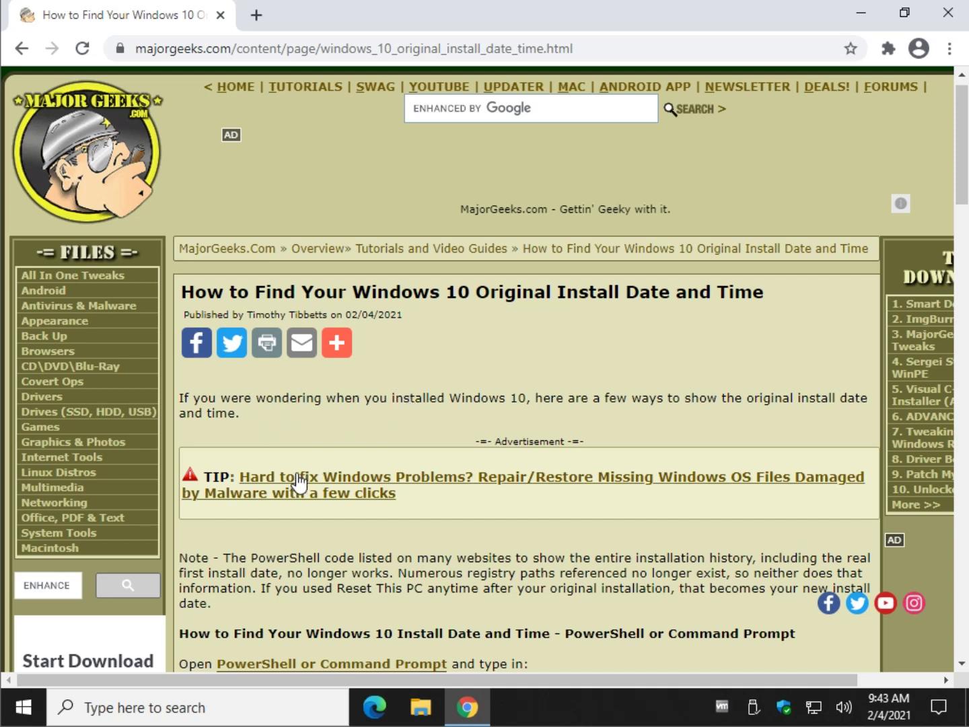
Scroll the MajorGeeks install-date article down to its PowerShell and Command Prompt commands
mouse_move(335, 350)
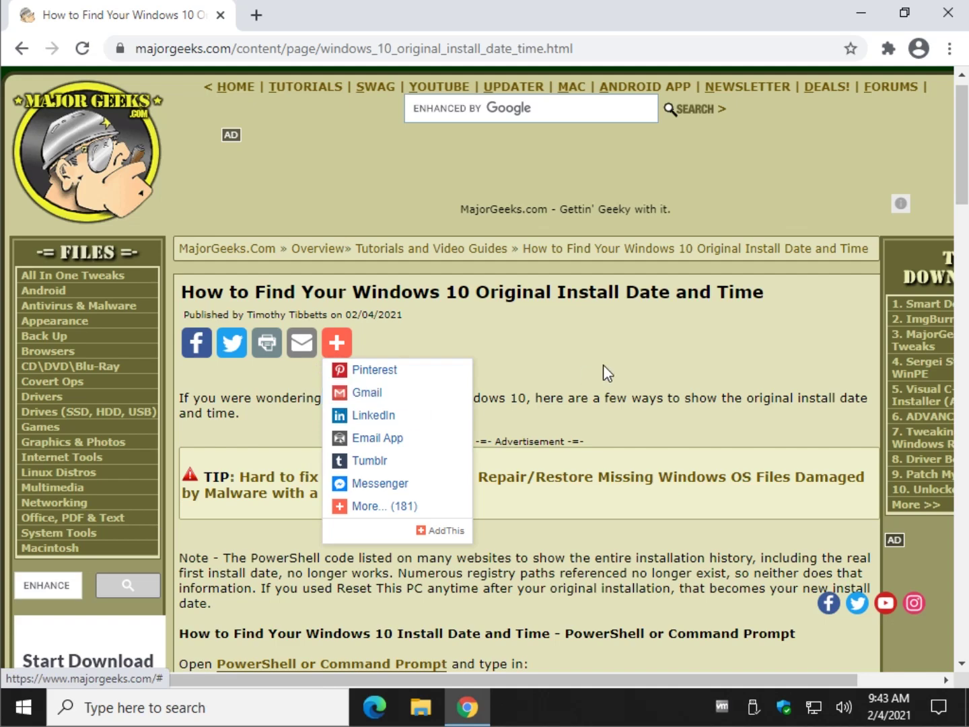
scroll(532, 403, "down", 2)
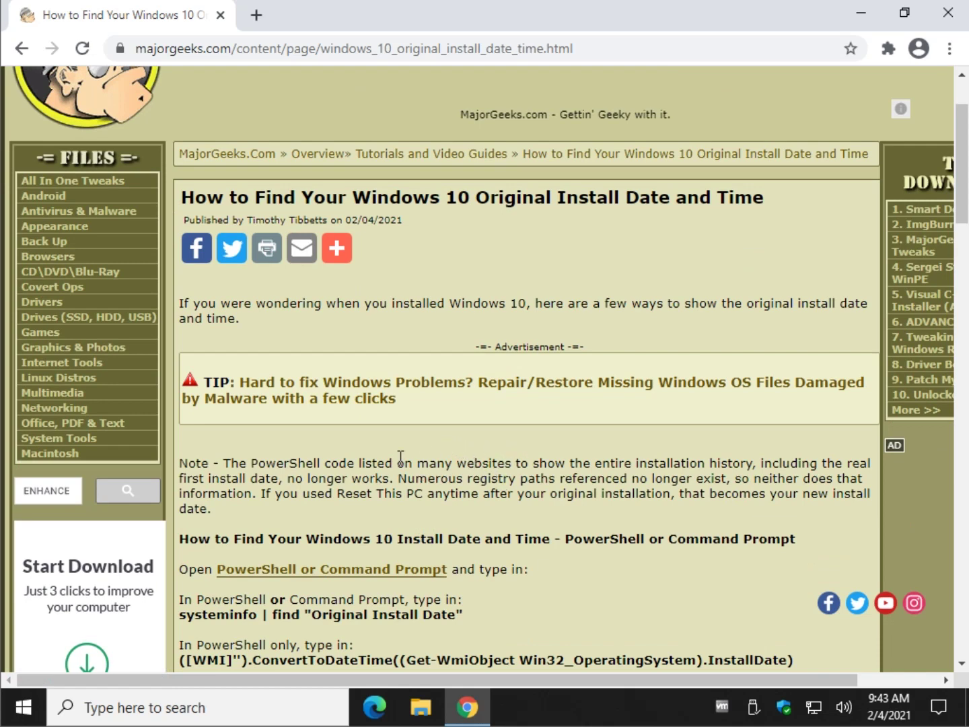
scroll(452, 411, "down", 2)
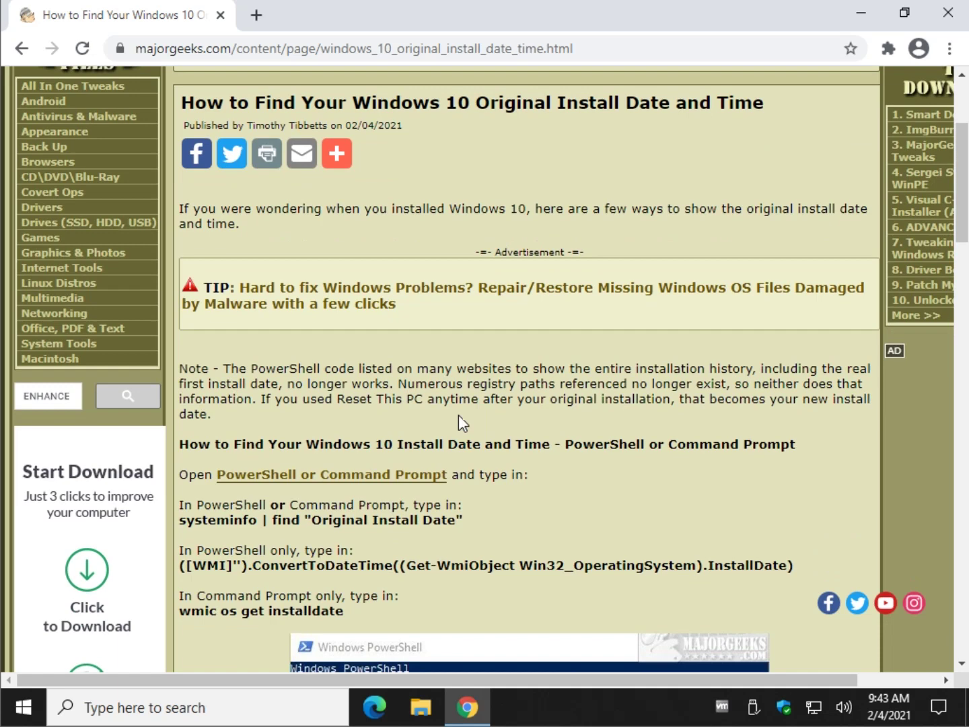
scroll(342, 397, "down", 3)
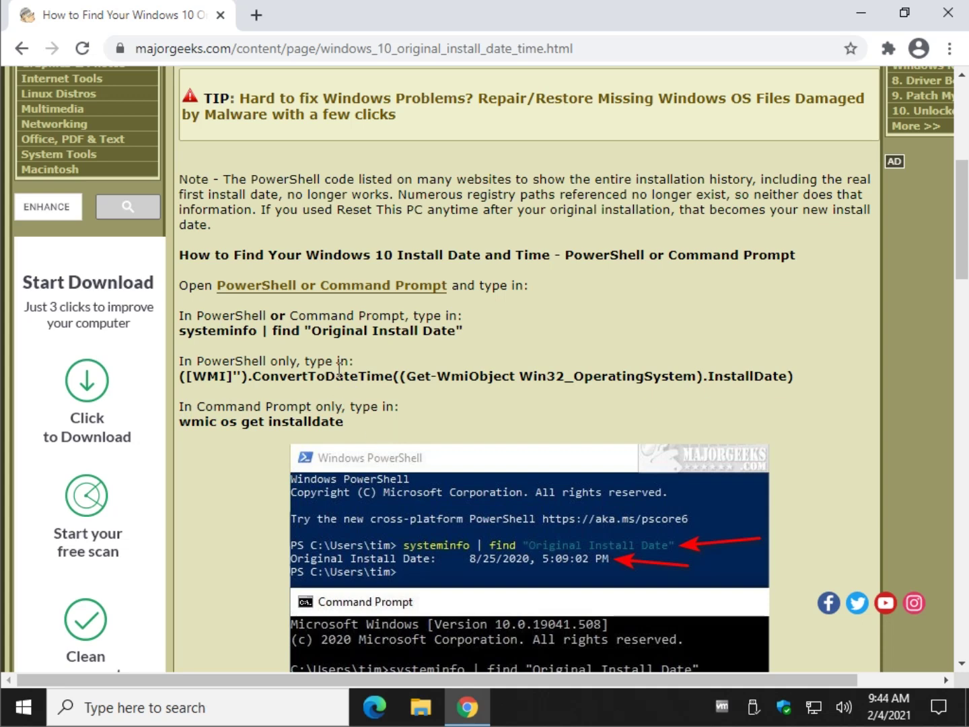
Open Windows PowerShell and run the article's systeminfo | find "Original Install Date" command, showing 2/3/2021, 11:02:40 AM
key("super+x")
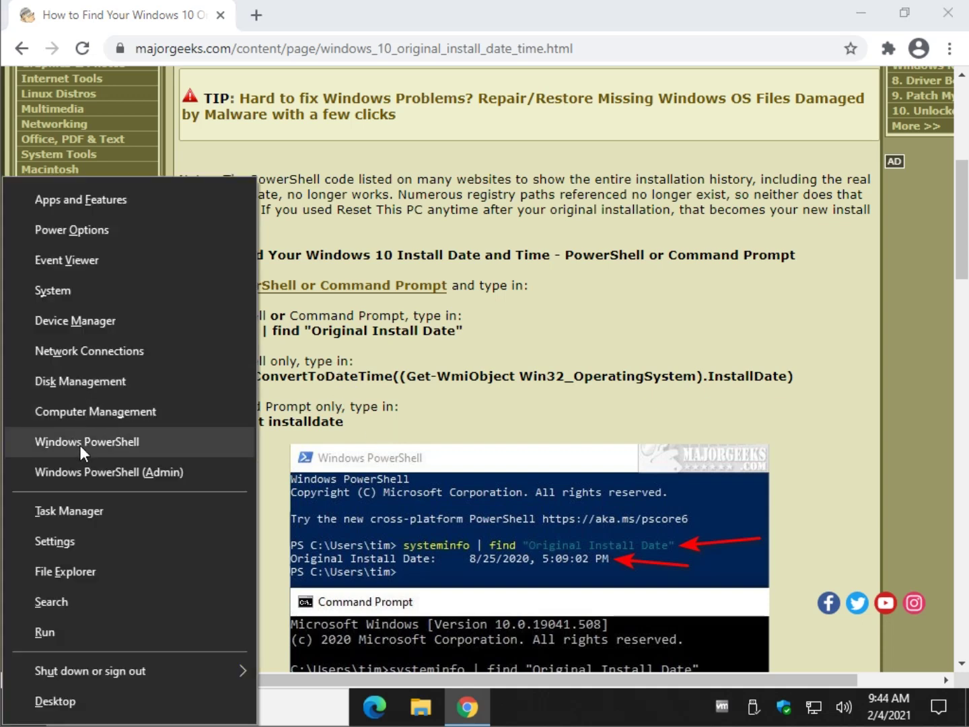
left_click(161, 442)
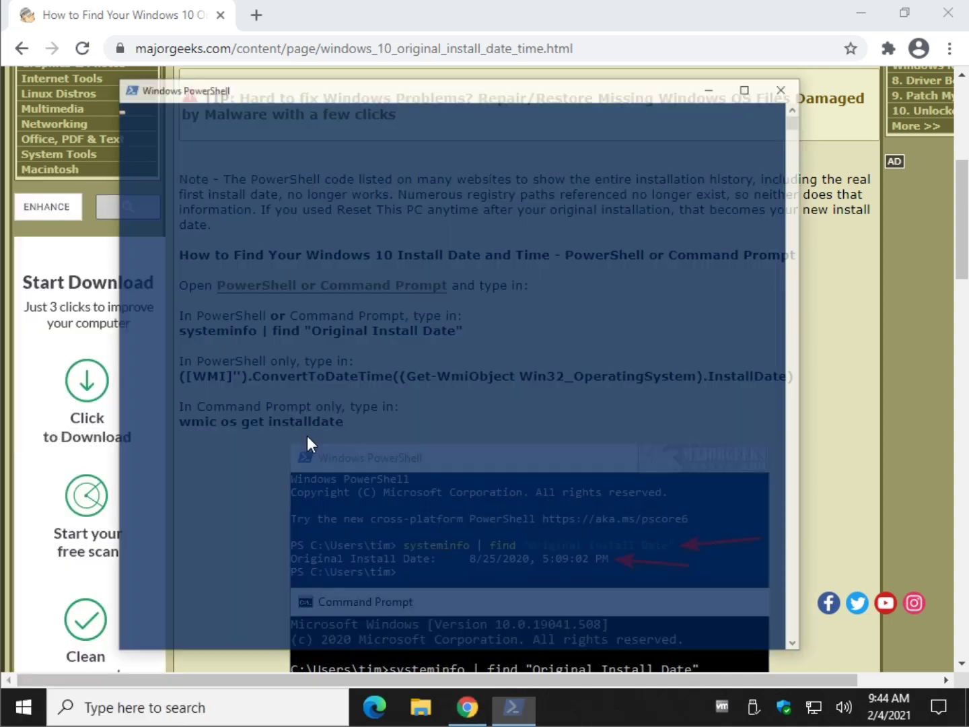
key("alt+Tab")
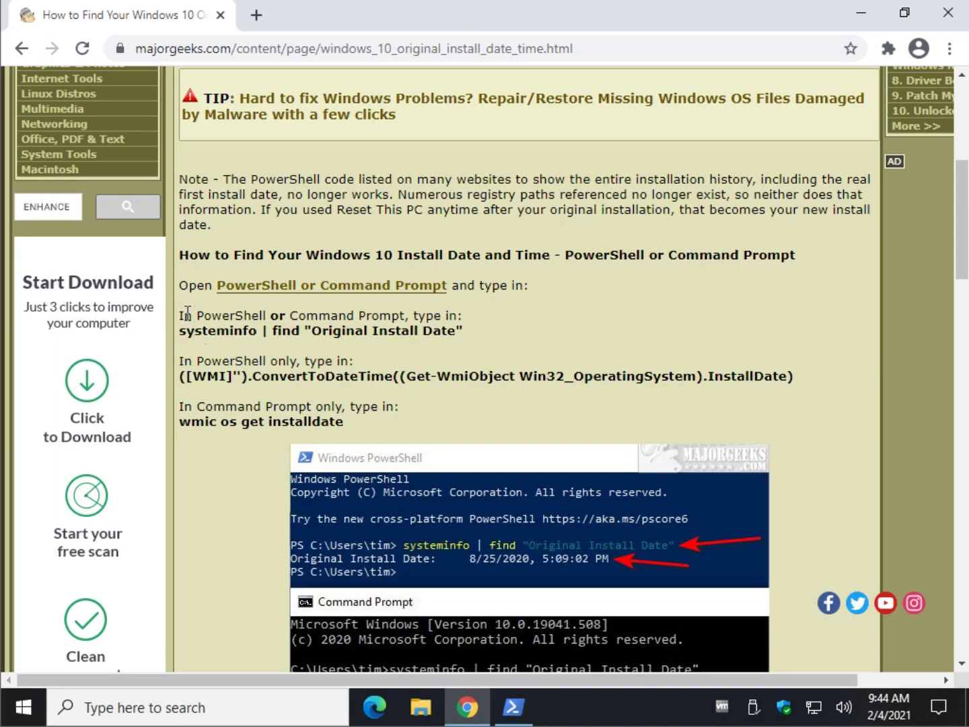
left_click_drag(179, 328, 475, 324)
right_click(434, 330)
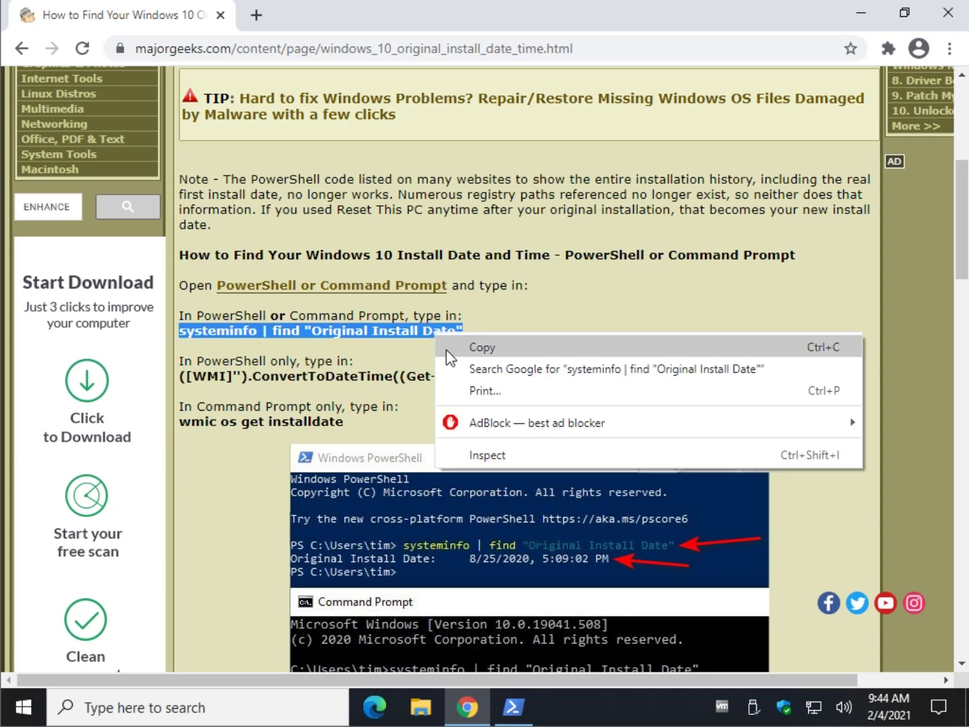
left_click(470, 343)
left_click(513, 706)
right_click(452, 299)
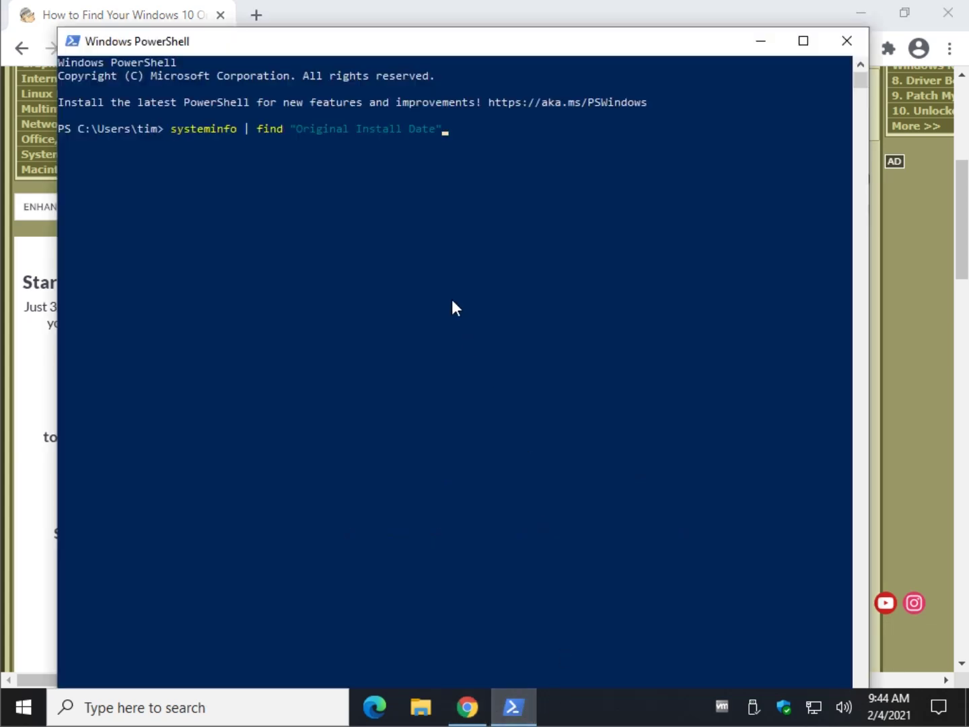
key("Return")
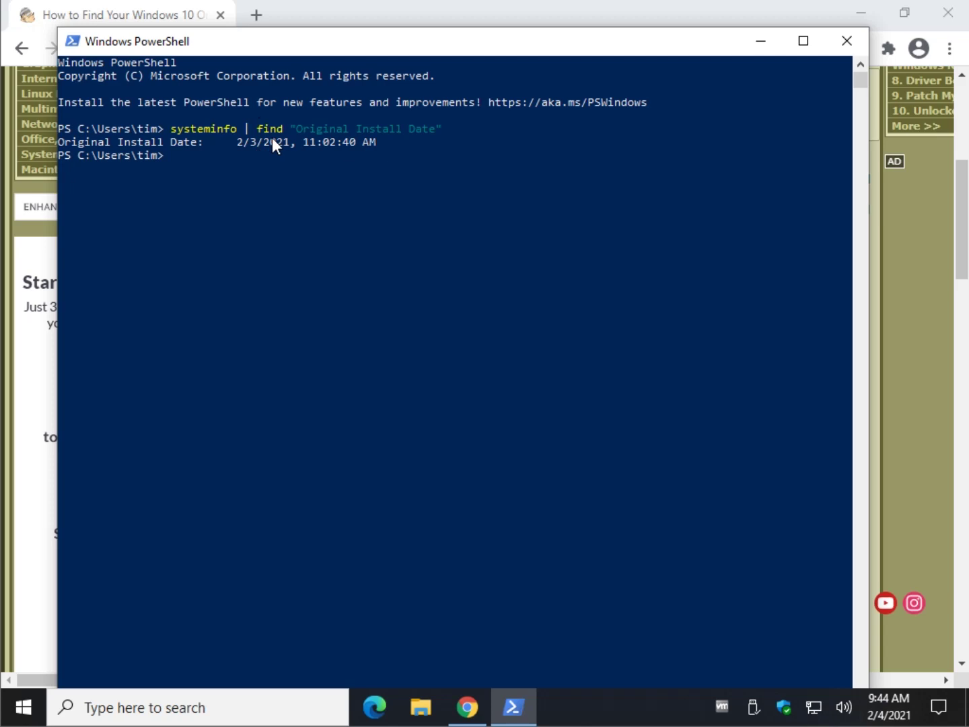
left_click(912, 415)
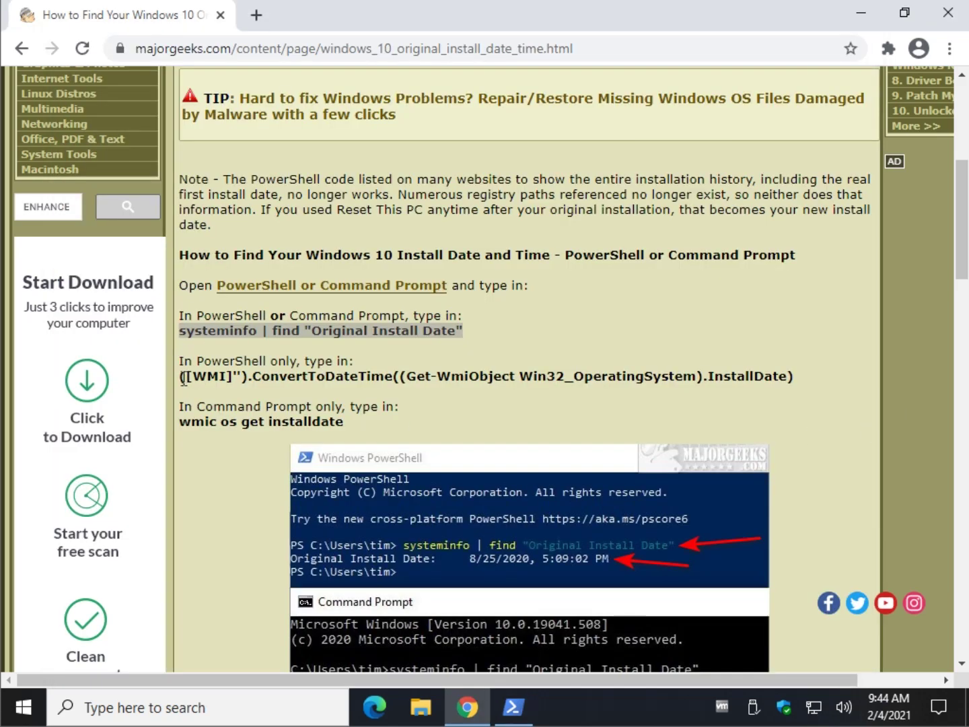
Run the article's [WMI] ConvertToDateTime command in PowerShell, returning Wednesday, February 3, 2021 11:02:40 AM
left_click_drag(184, 378, 800, 391)
right_click(783, 380)
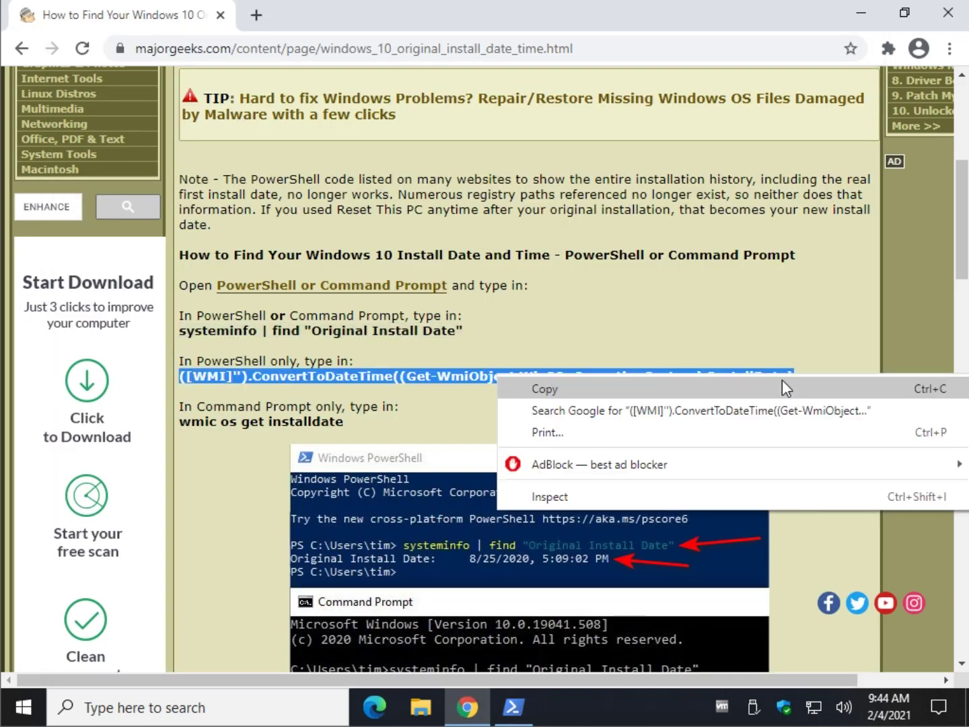
left_click(783, 380)
left_click(513, 706)
right_click(390, 362)
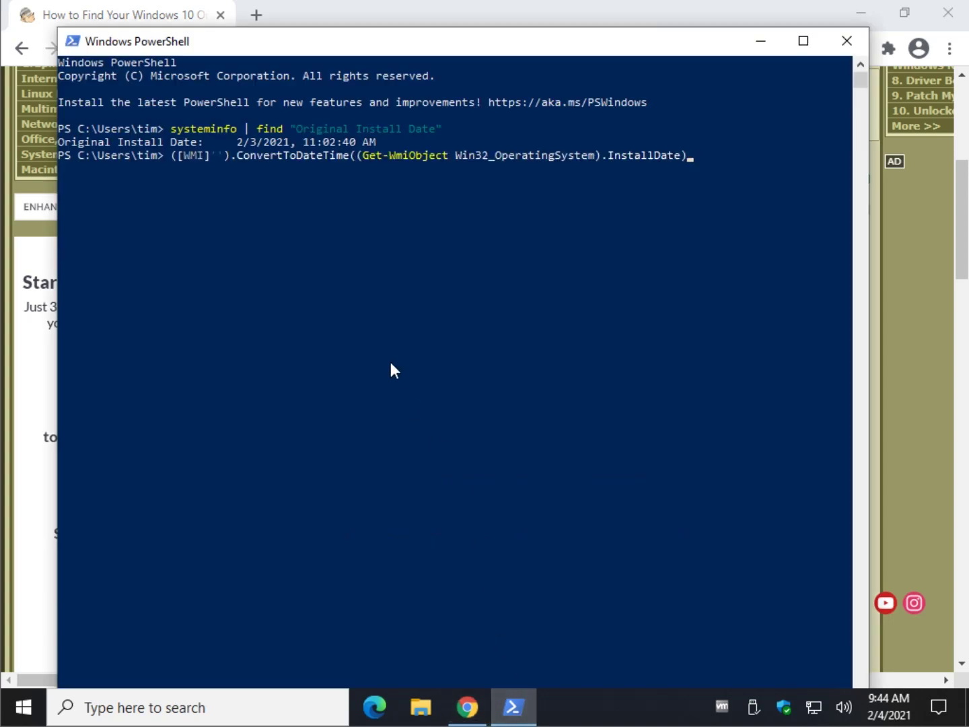
key("Return")
left_click(912, 478)
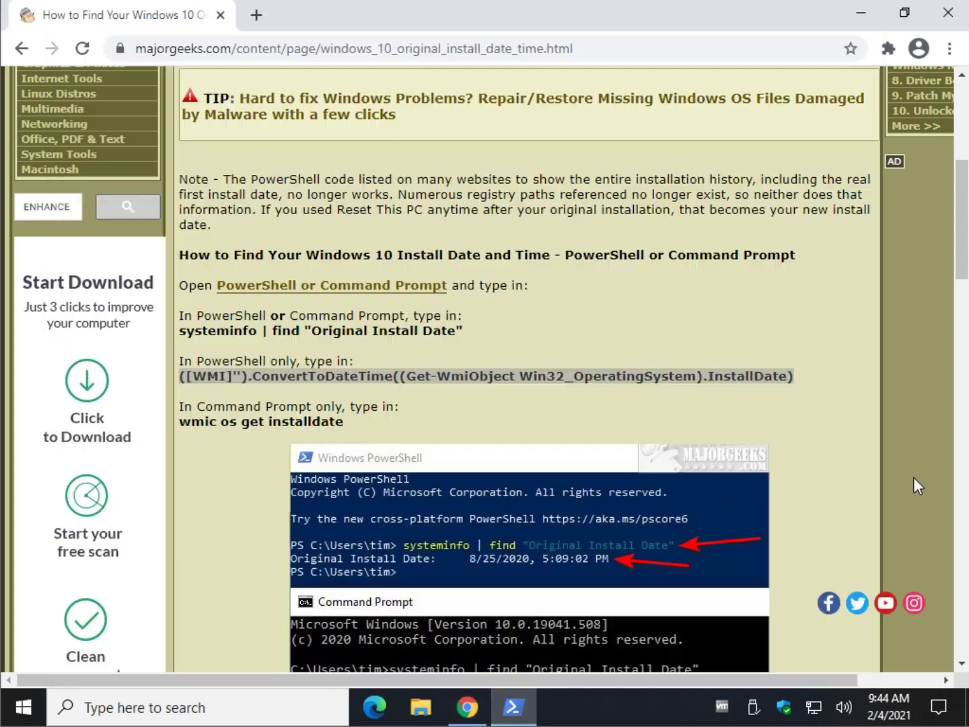
Run wmic os get installdate in PowerShell, returning 20210203110240.000000-300
left_click_drag(177, 422, 340, 426)
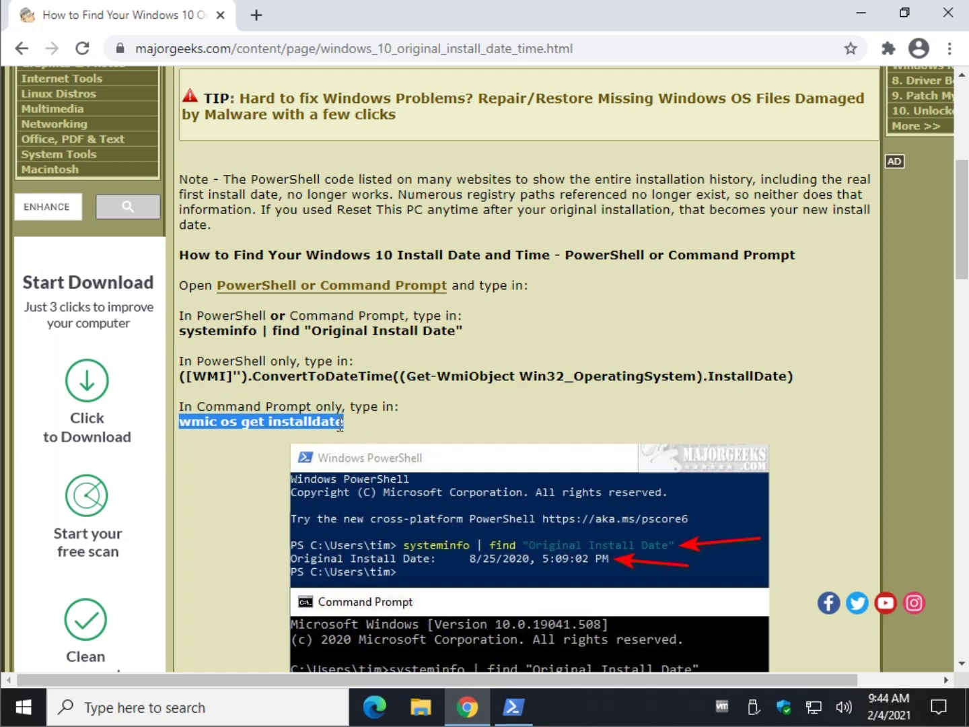
right_click(340, 425)
left_click(343, 436)
left_click(504, 692)
right_click(480, 685)
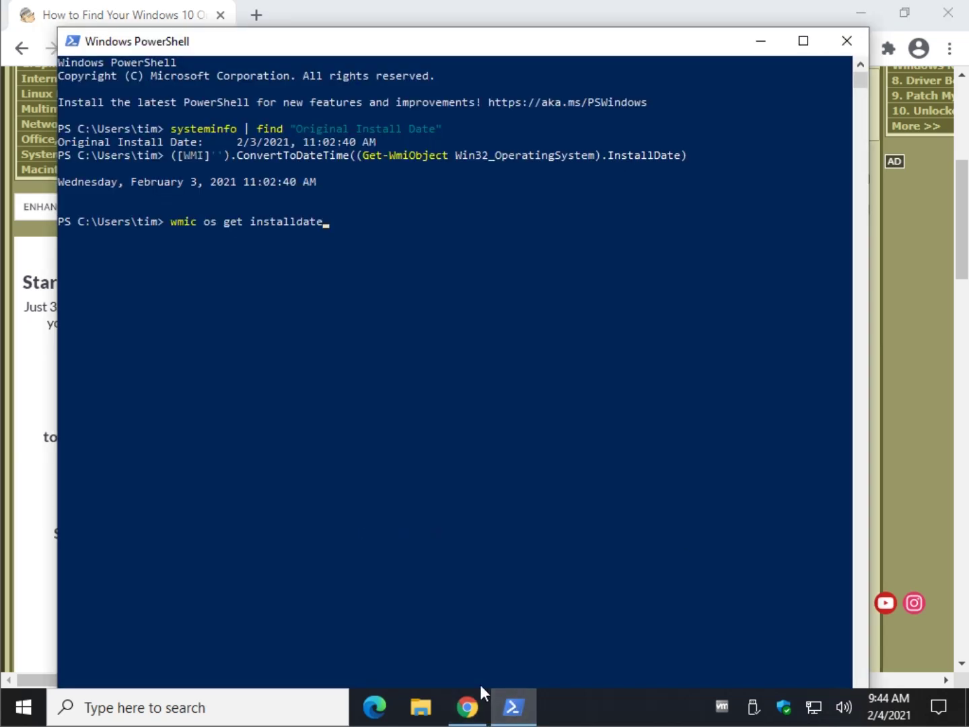
key("Return")
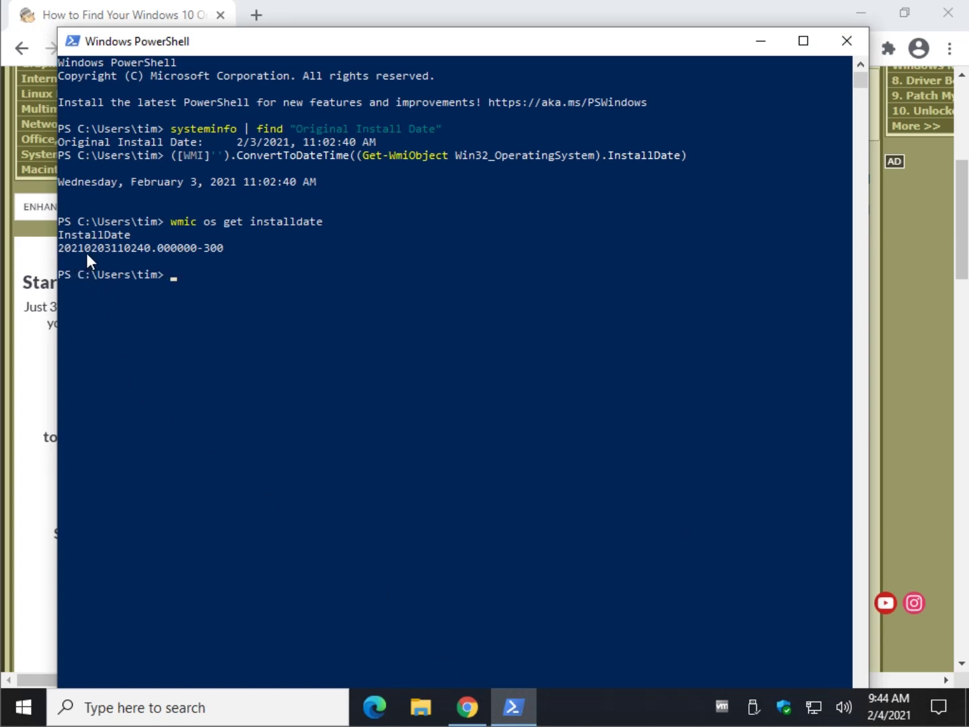
Close PowerShell and launch regedit from the Run box
left_click(857, 43)
scroll(471, 361, "down", 5)
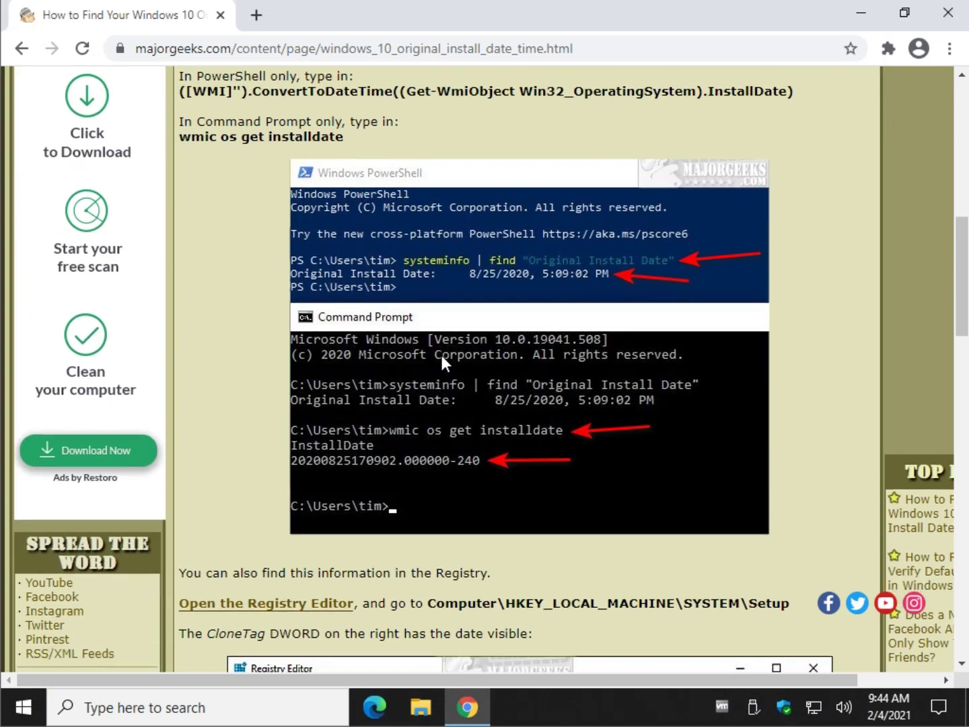
scroll(437, 357, "down", 6)
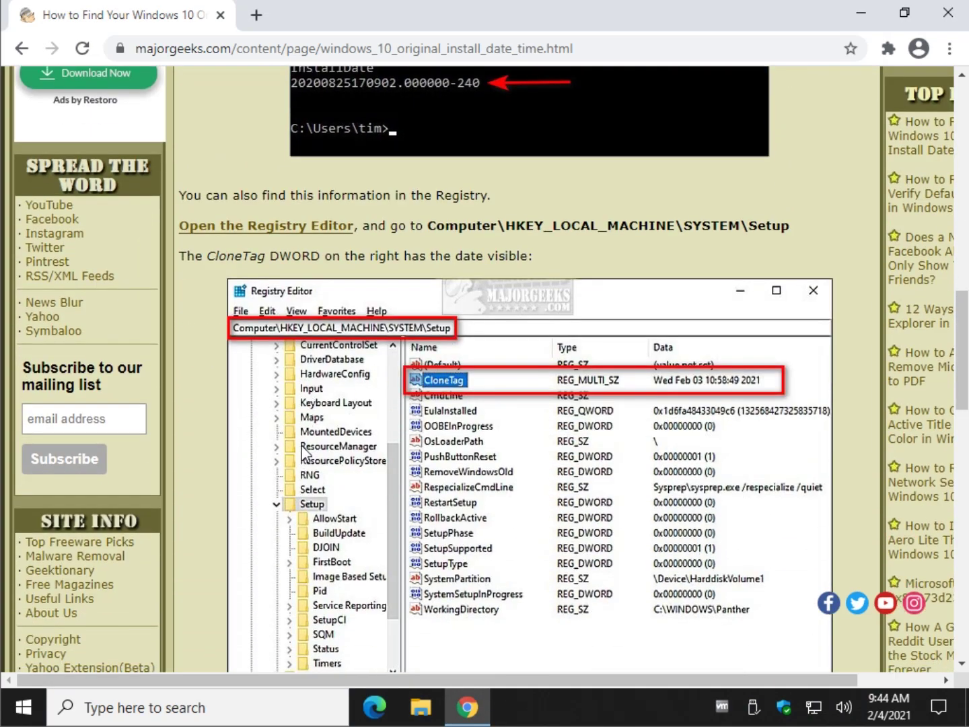
key("super+r")
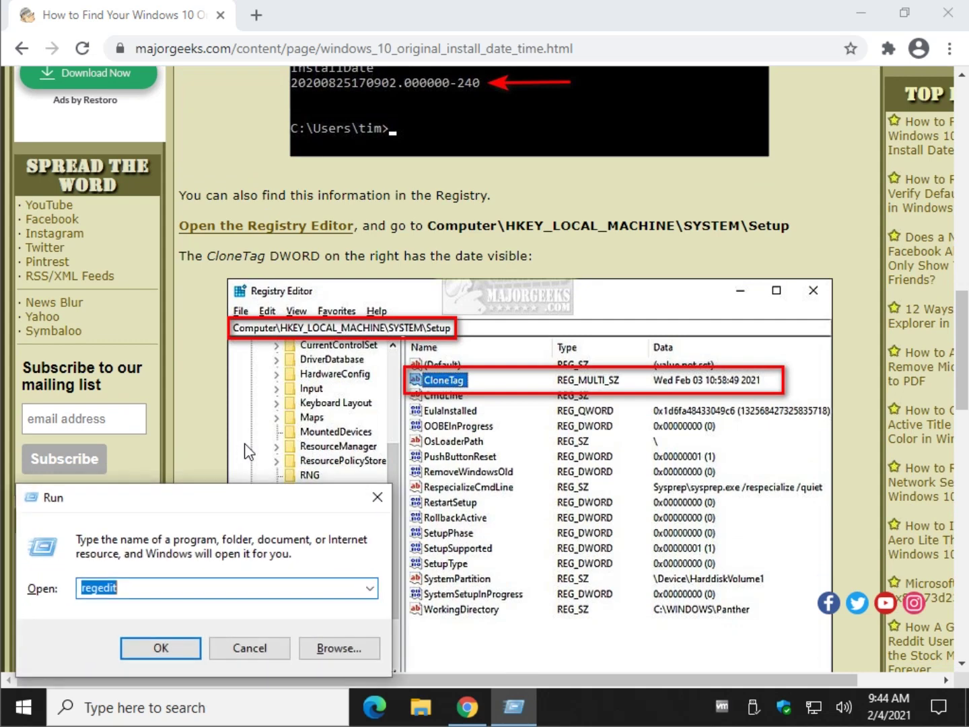
type("regedit")
key("Return")
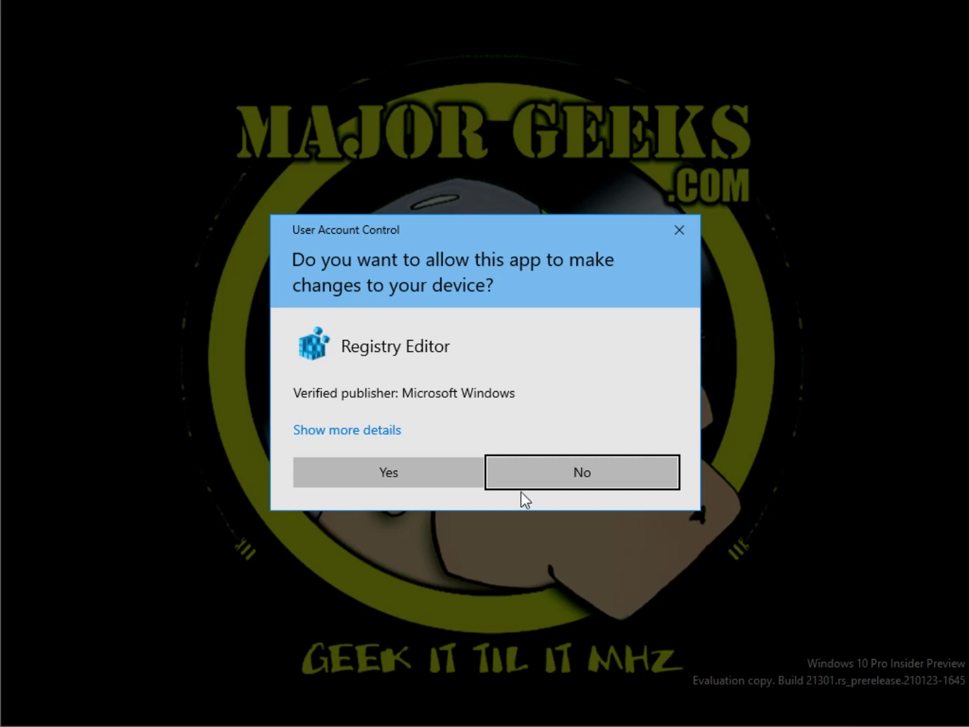
Allow Registry Editor through UAC and copy the HKEY_LOCAL_MACHINE\SYSTEM\Setup path from the article
left_click(430, 481)
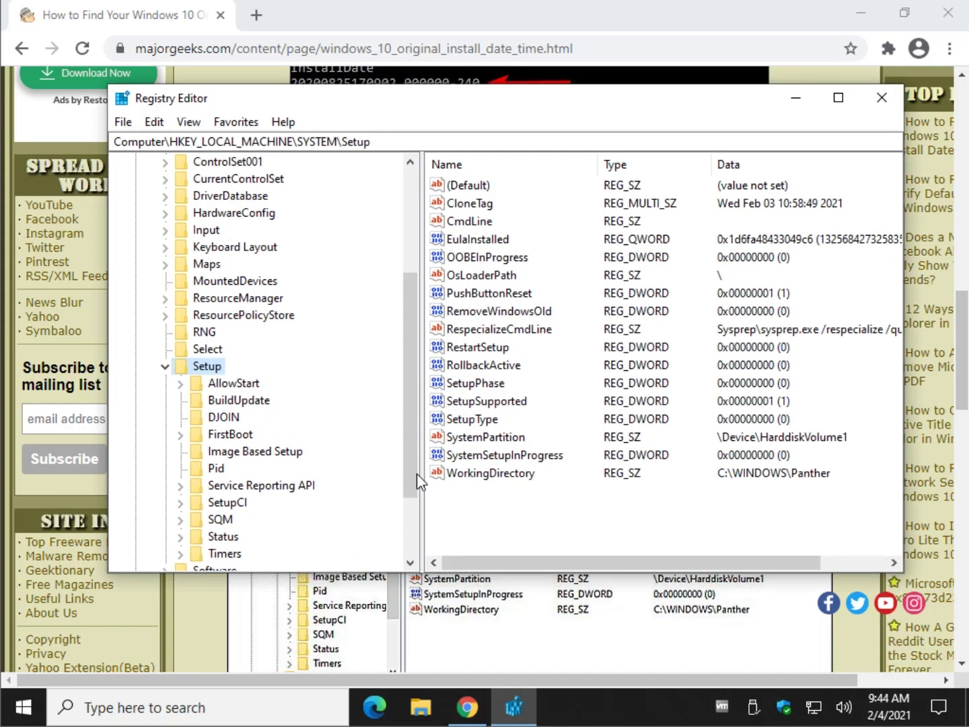
left_click(290, 141)
left_click(645, 11)
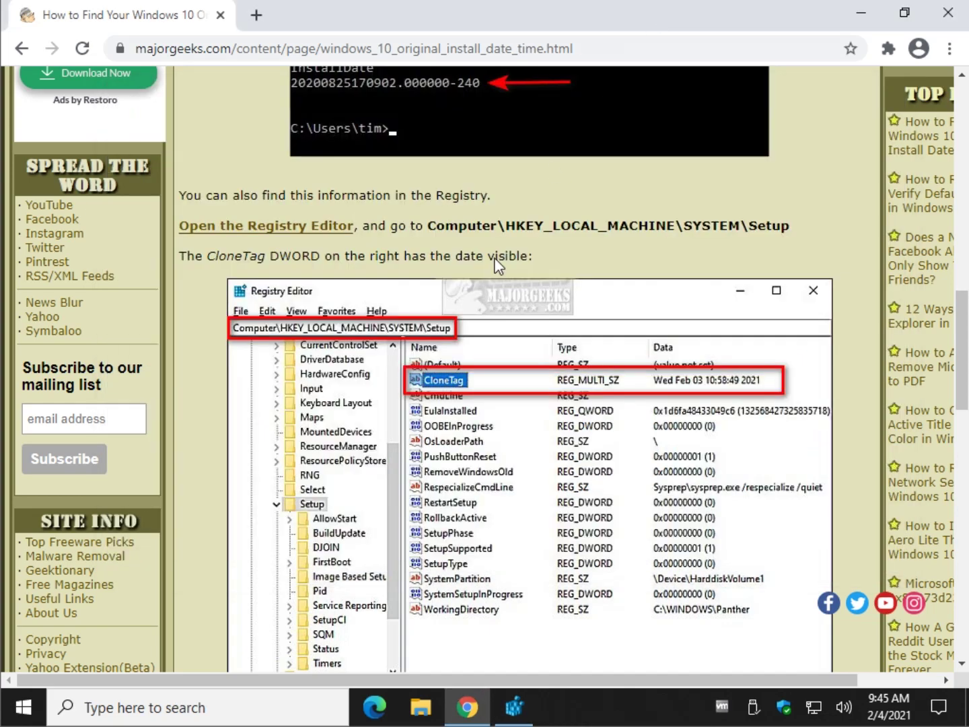
left_click_drag(428, 230, 790, 226)
right_click(788, 227)
left_click(763, 239)
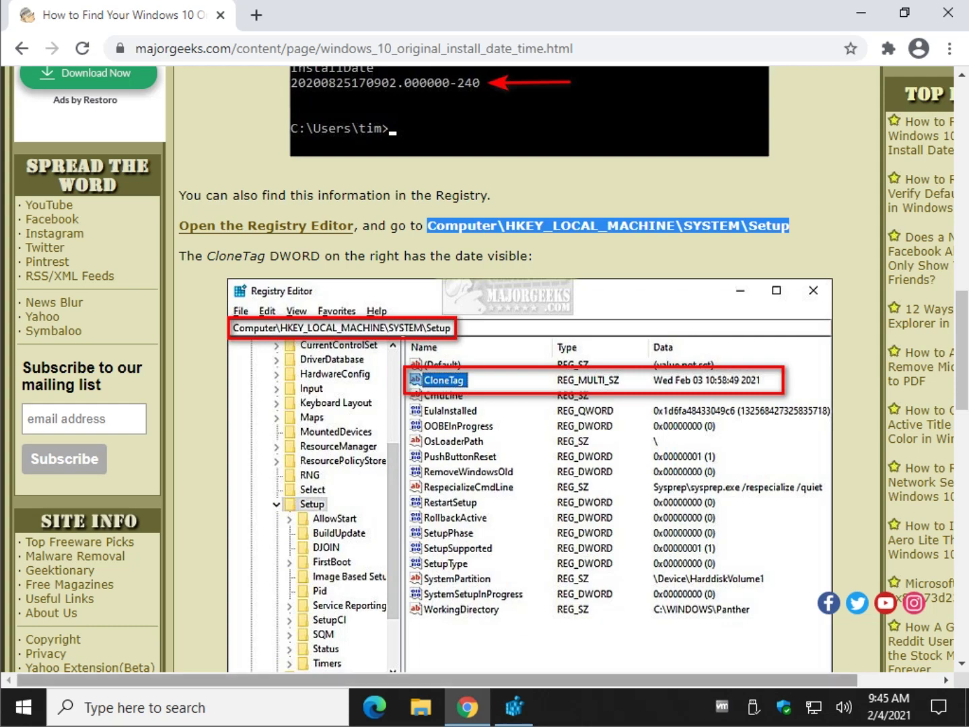
left_click(514, 707)
Paste the path into the address bar, read CloneTag (Wed Feb 03 10:58:49 2021), and close Registry Editor
left_click(166, 367)
scroll(155, 312, "up", 4)
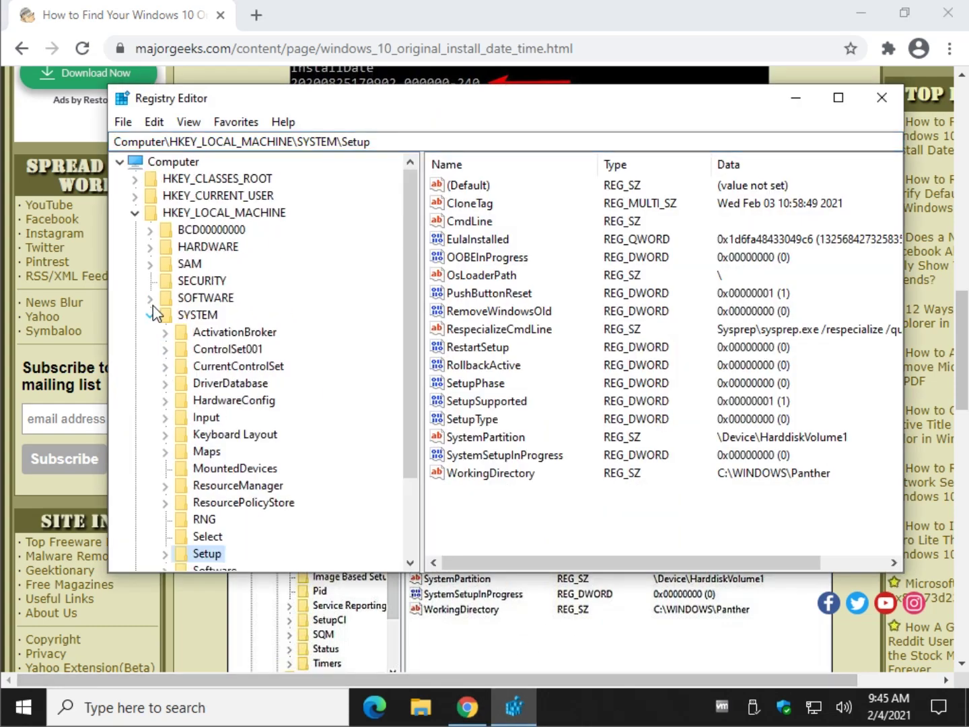
left_click(150, 315)
left_click(136, 214)
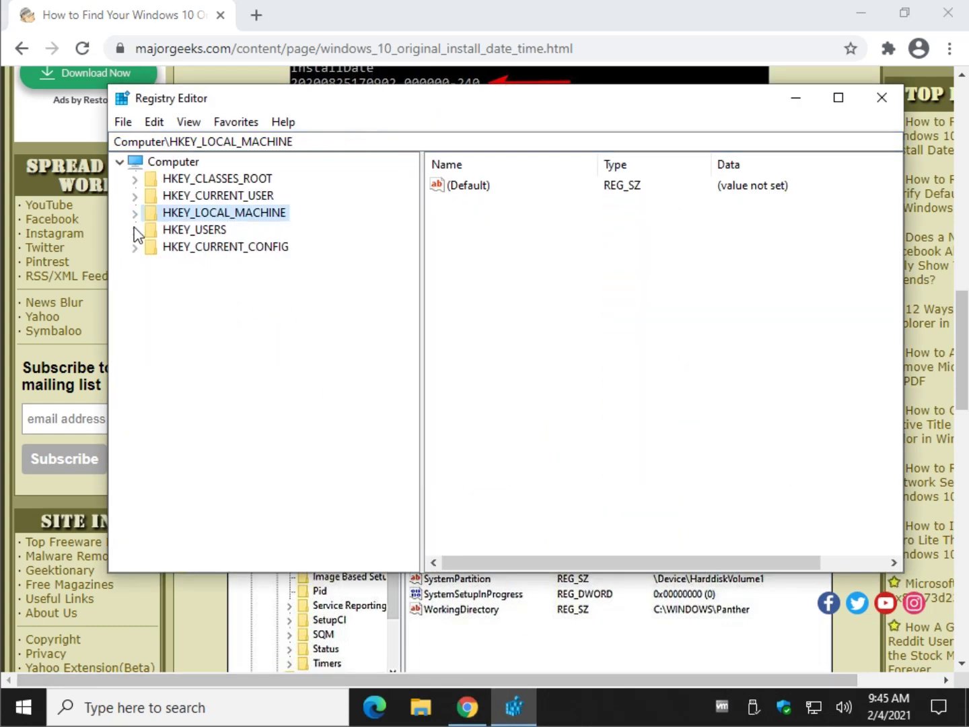
left_click(323, 142)
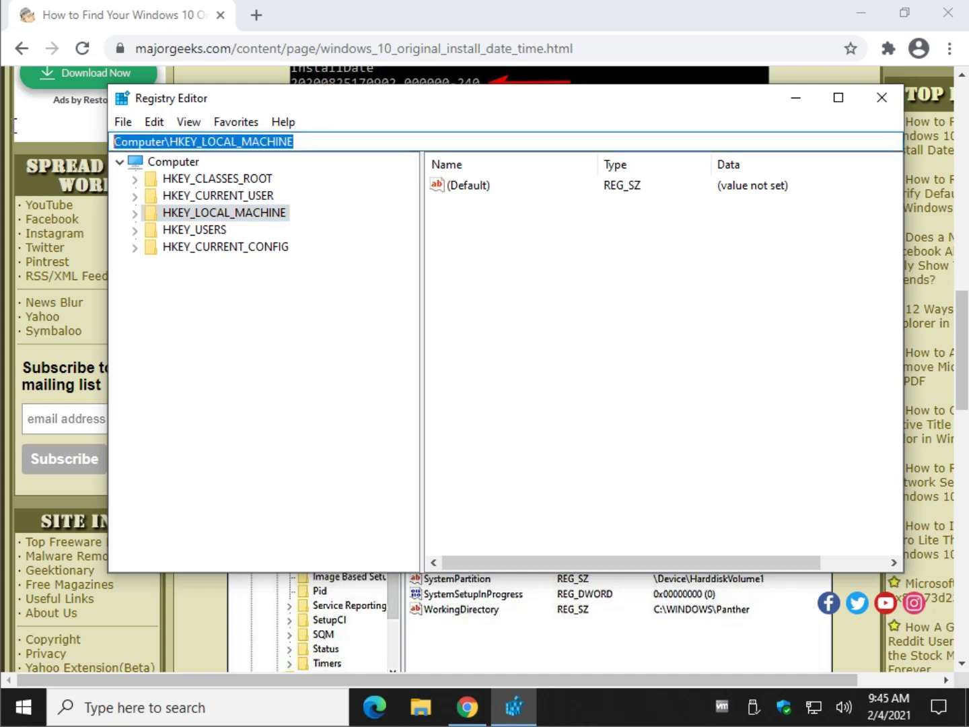
key("End")
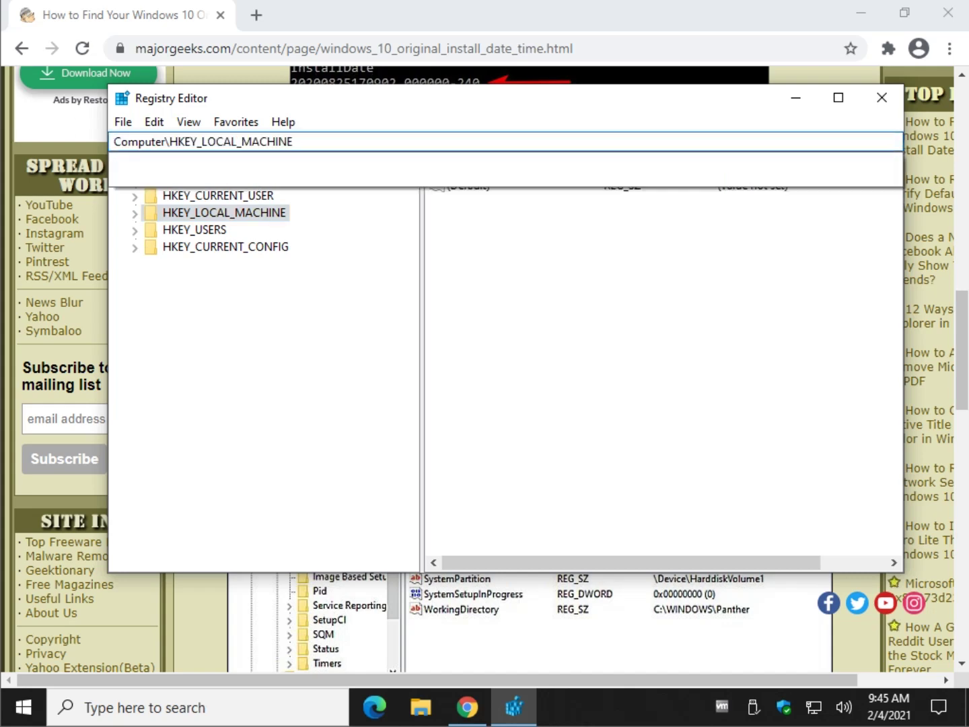
key("ctrl+v")
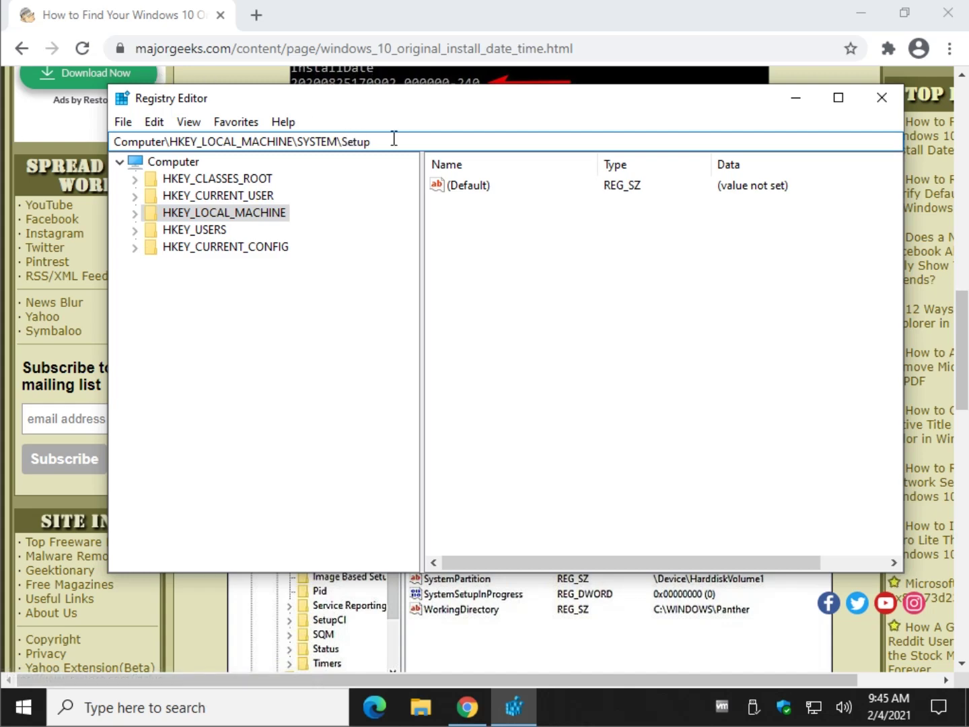
key("Return")
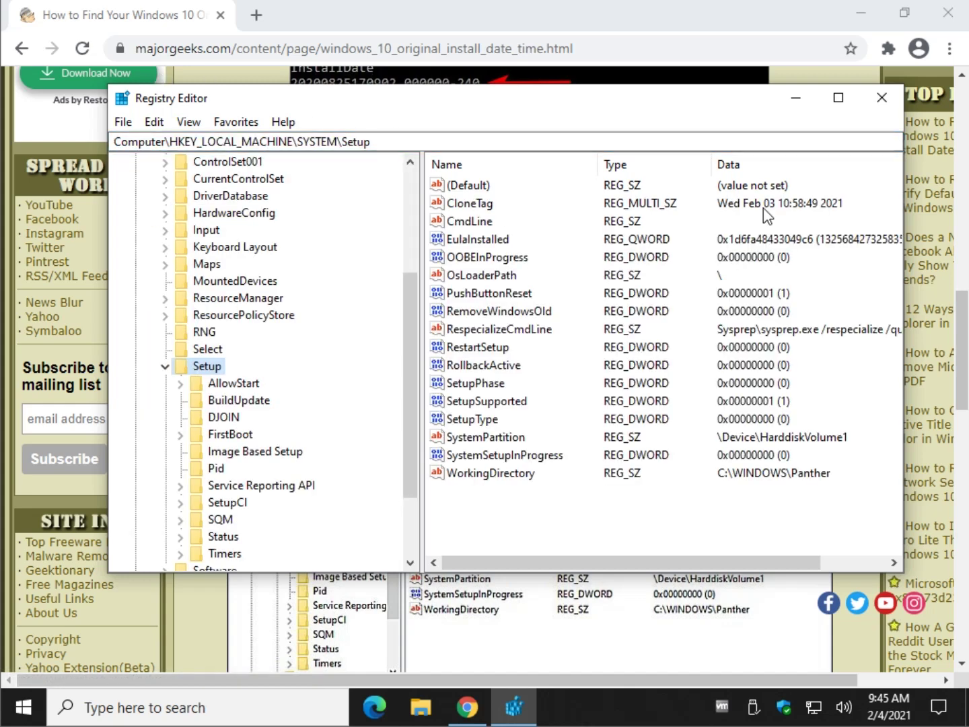
left_click(479, 206)
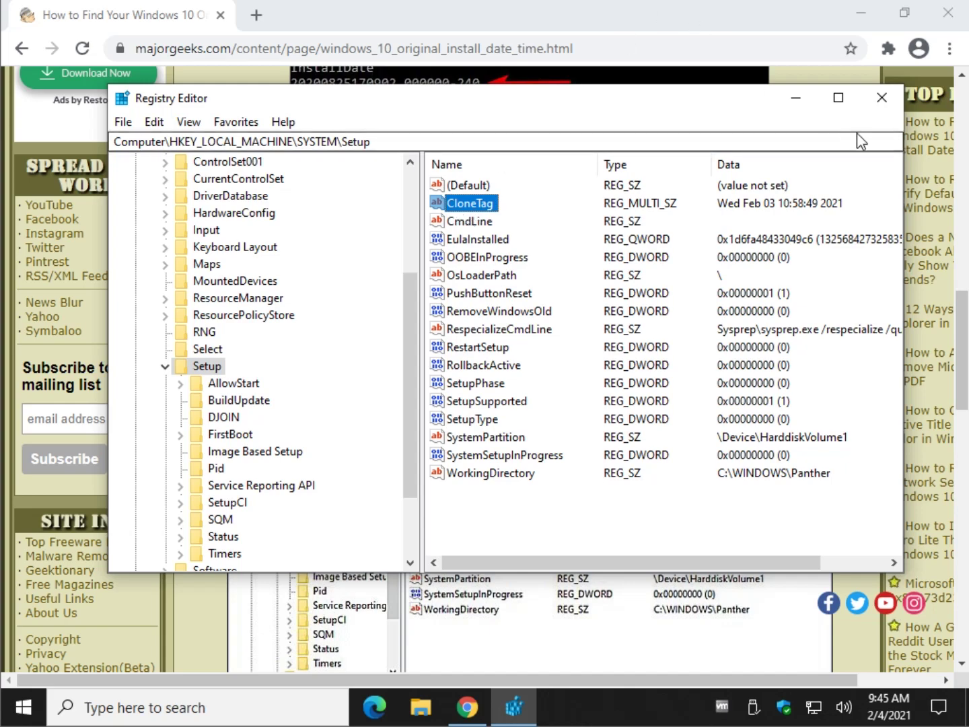
left_click(883, 103)
Read C:\Windows properties' Created date, Wednesday, February 3, 2021, 1:52:49 PM, then close Explorer
scroll(322, 397, "down", 3)
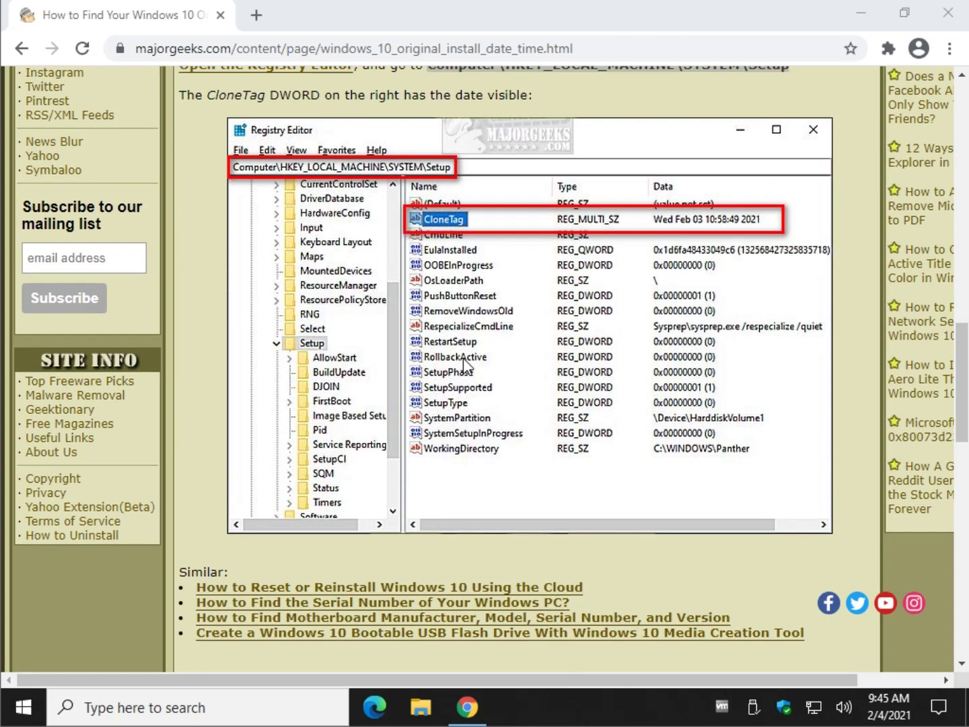
scroll(321, 396, "up", 15)
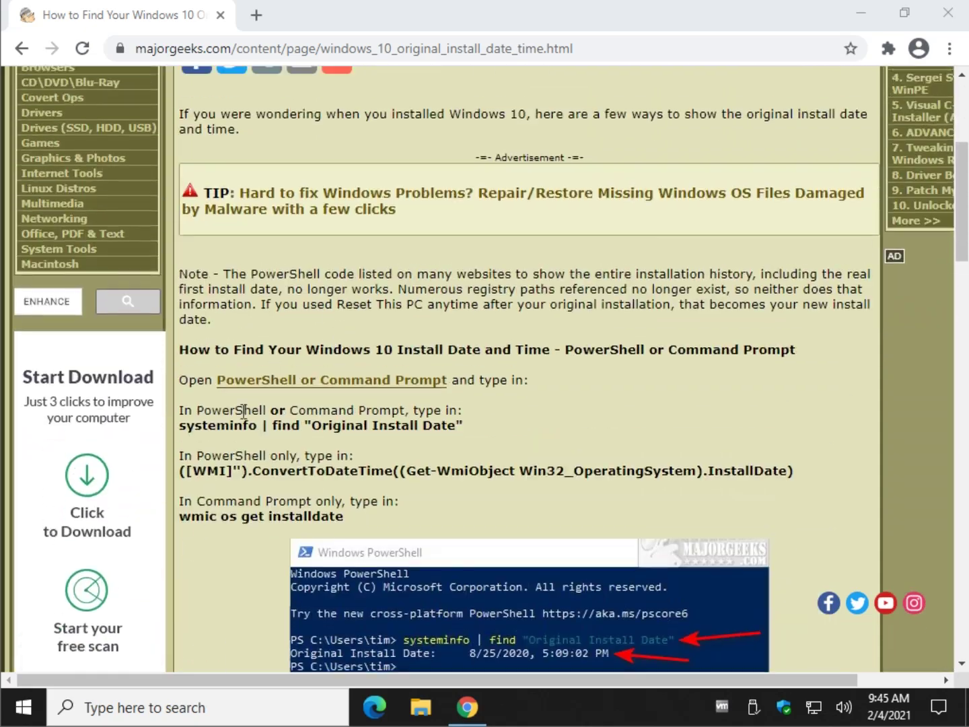
left_click(421, 706)
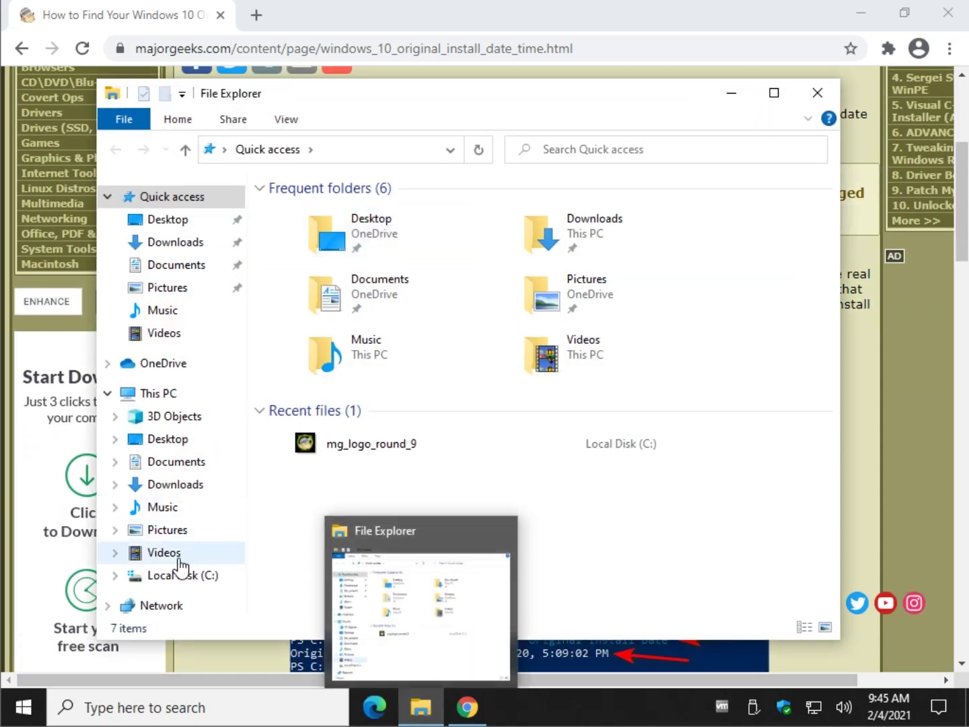
left_click(159, 578)
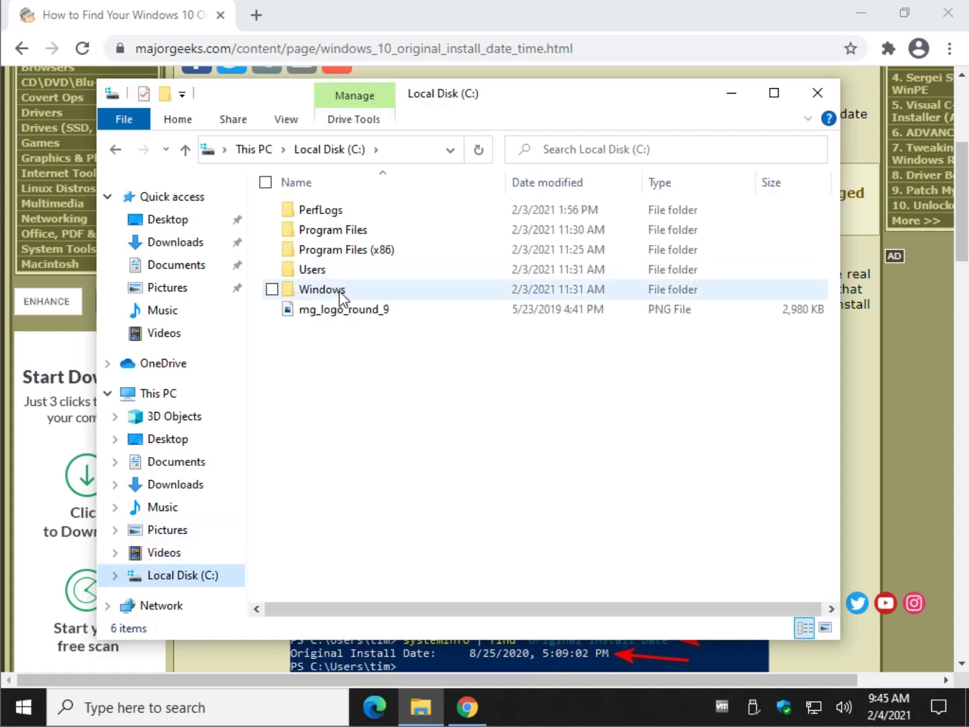
right_click(342, 296)
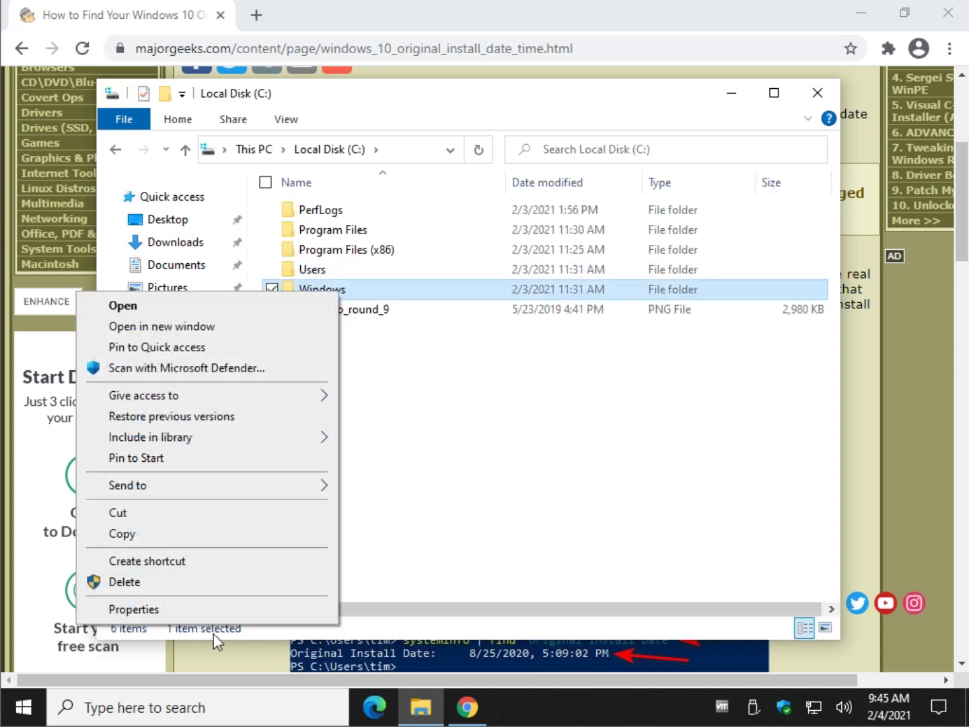
left_click(241, 615)
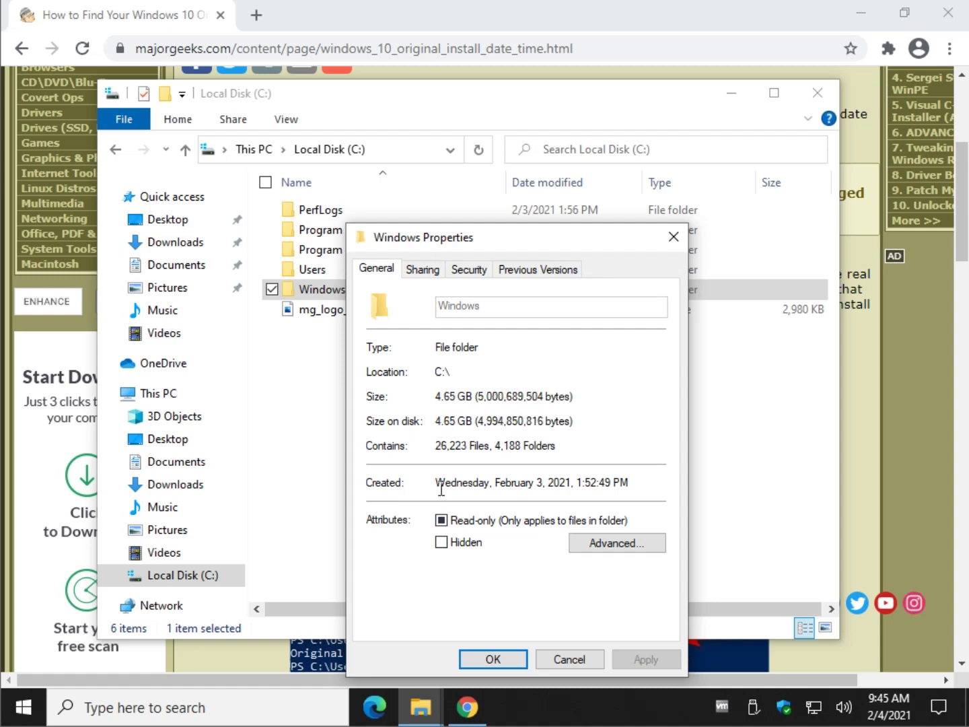
left_click_drag(630, 483, 440, 490)
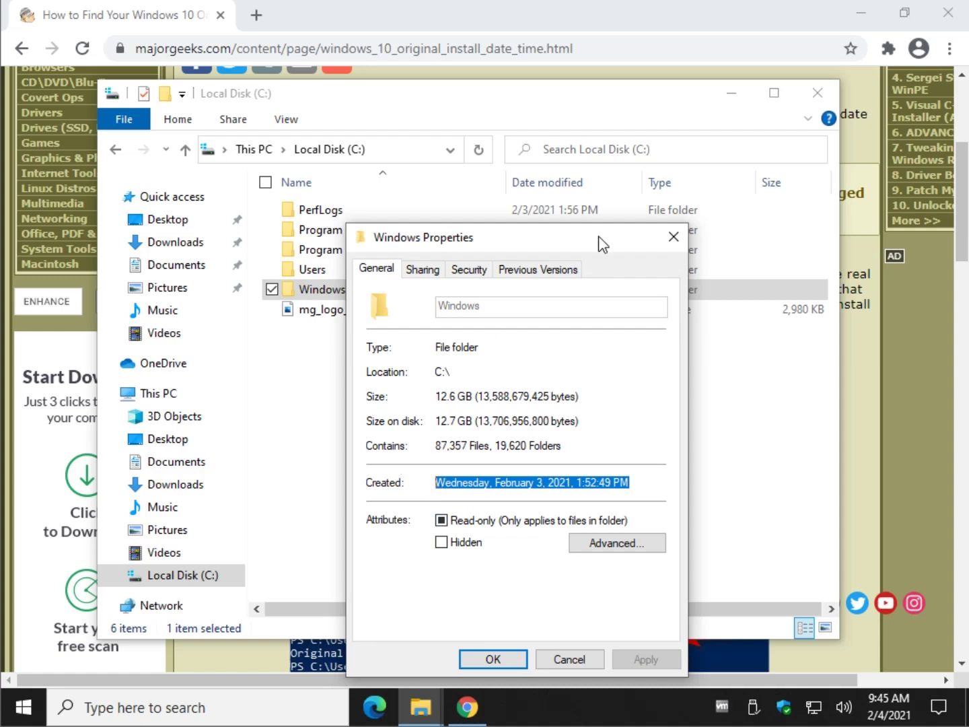
left_click(673, 236)
left_click(817, 94)
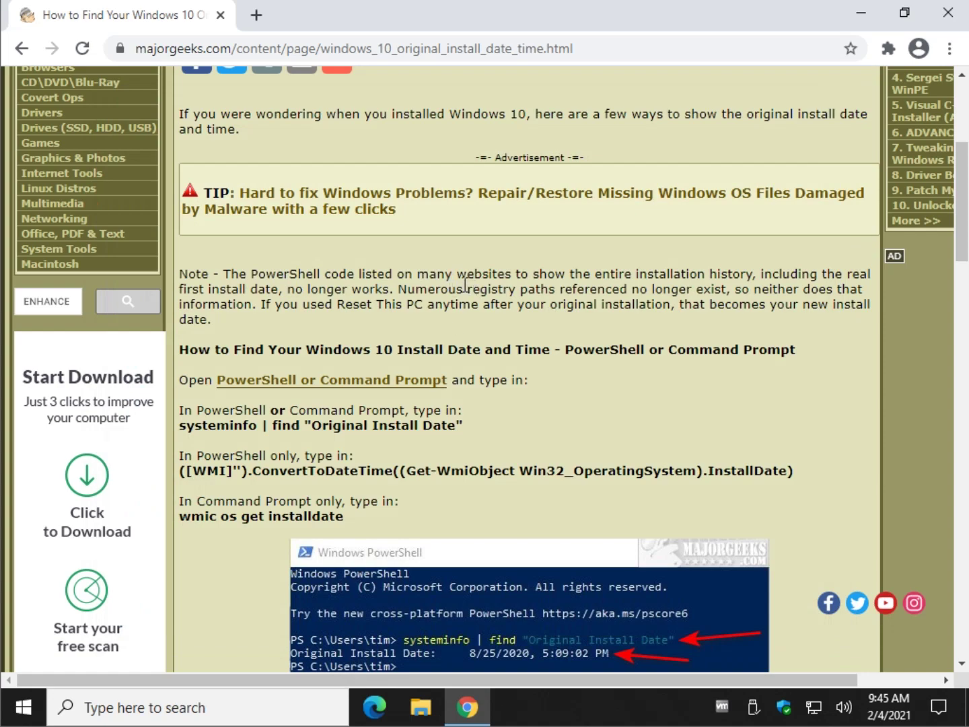
Scroll back up to the article title "How to Find Your Windows 10 Original Install Date and Time"
scroll(466, 284, "up", 3)
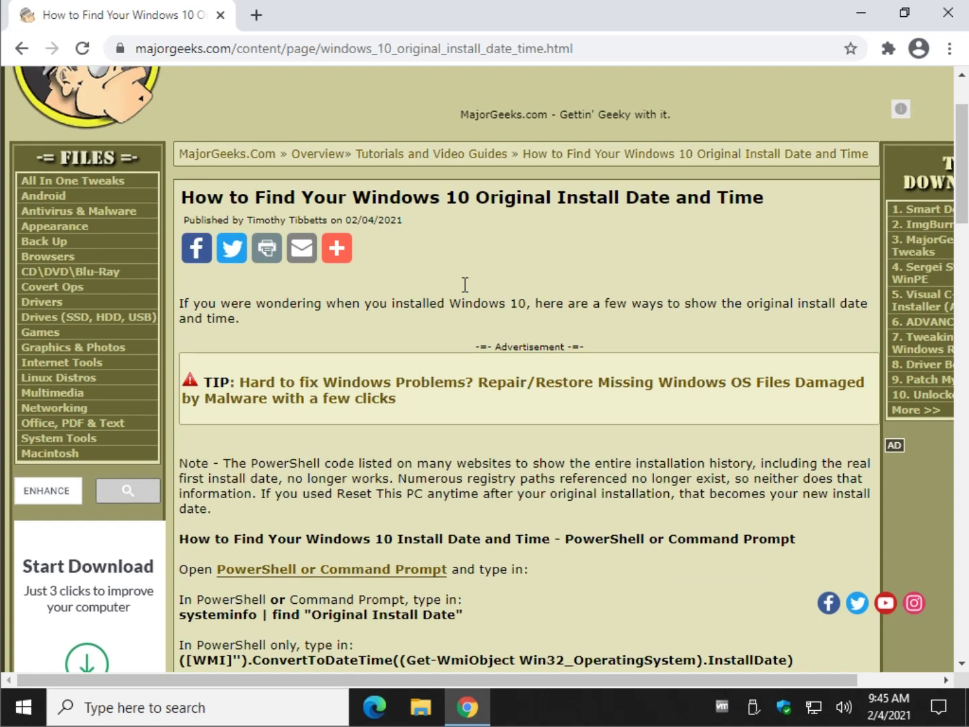